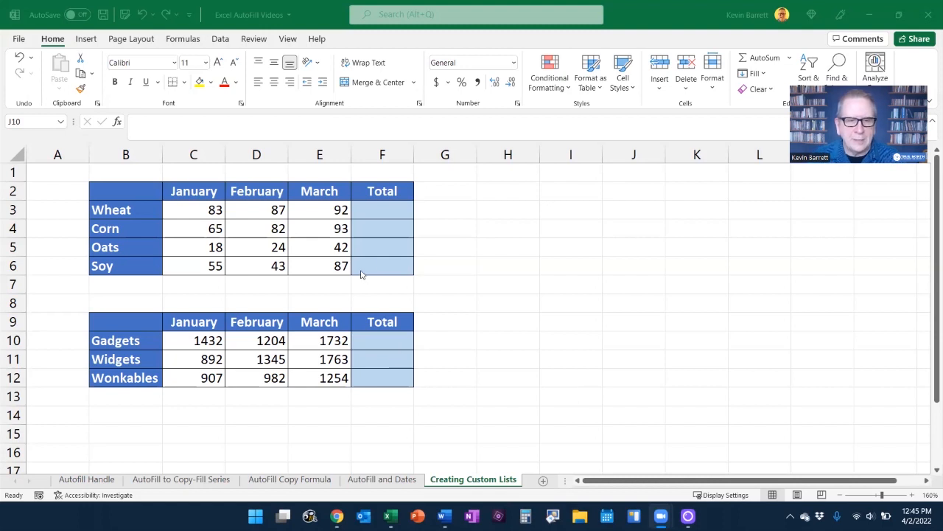
- Total Wheat's January to March values in cell F3 with AutoSum
click(386, 209)
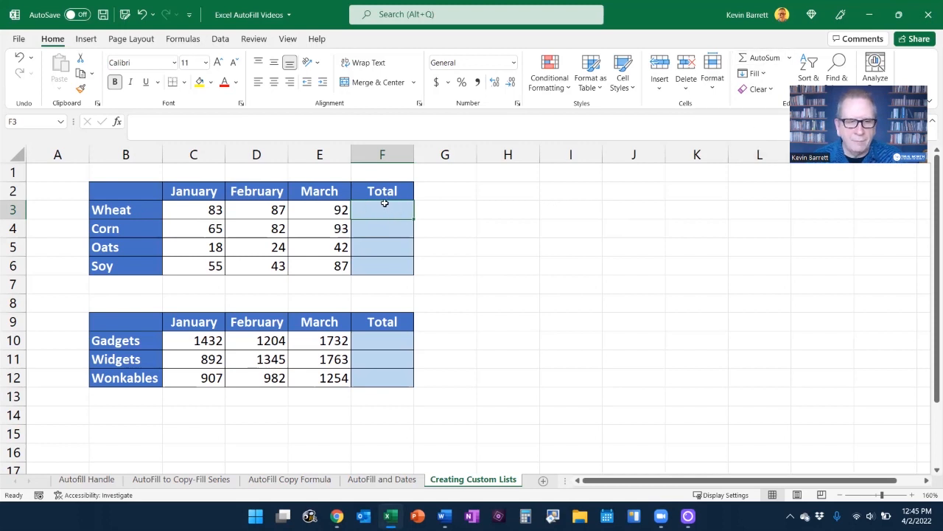
click(759, 59)
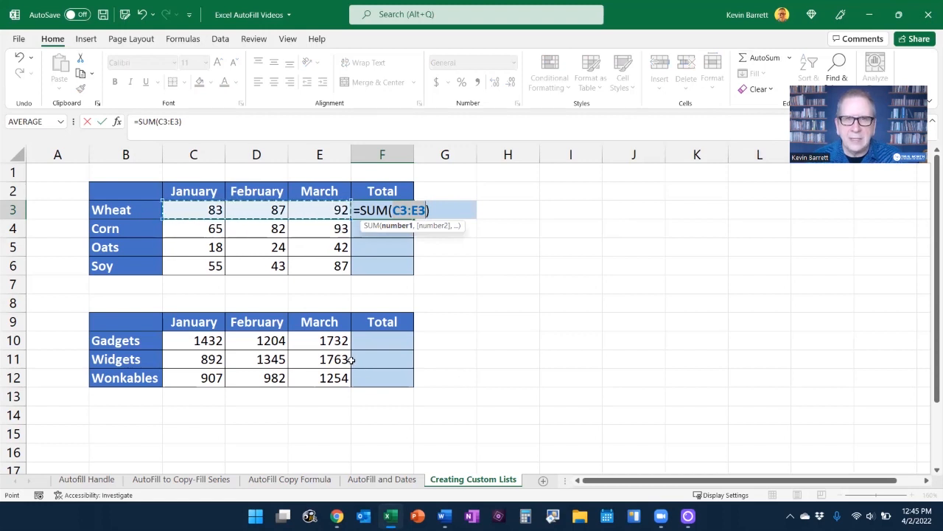
key(Return)
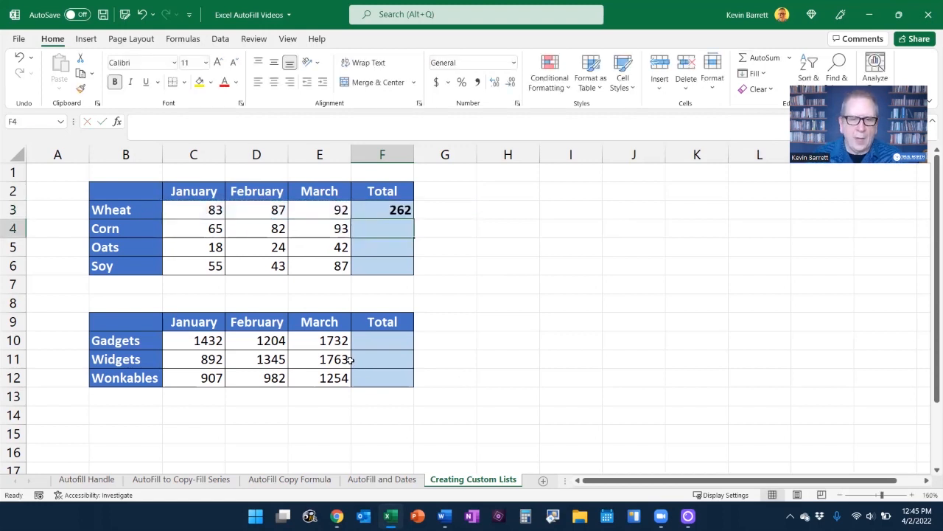
- Fill the Wheat total formula in F3 down through F6 for Corn, Oats and Soy
click(394, 210)
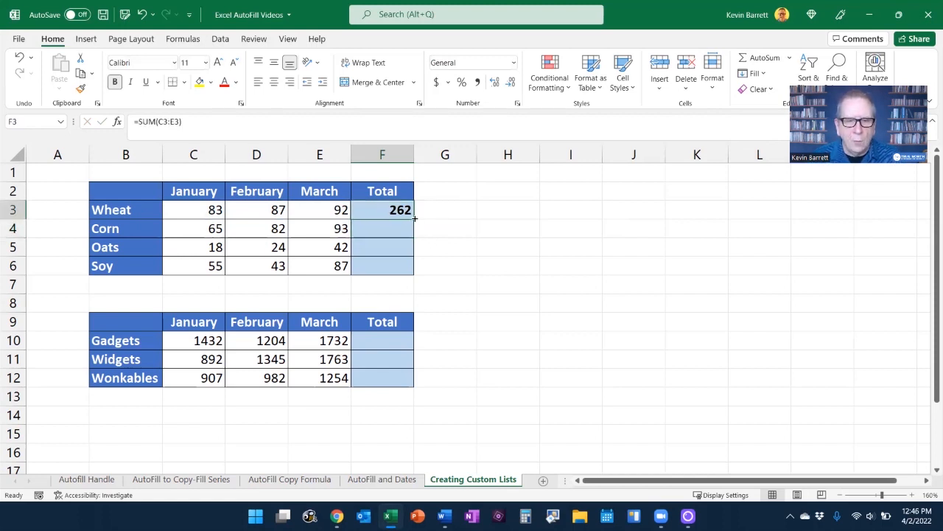
drag(414, 218, 413, 275)
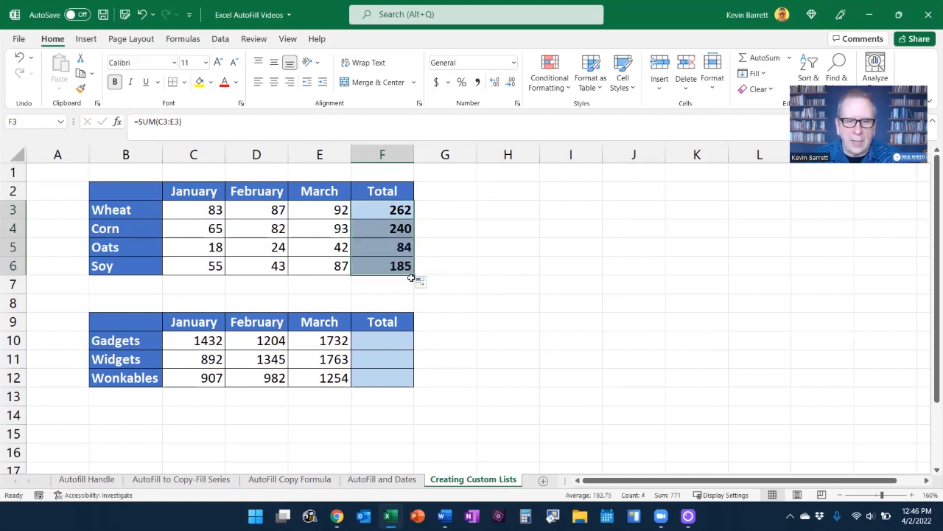
drag(414, 275, 413, 218)
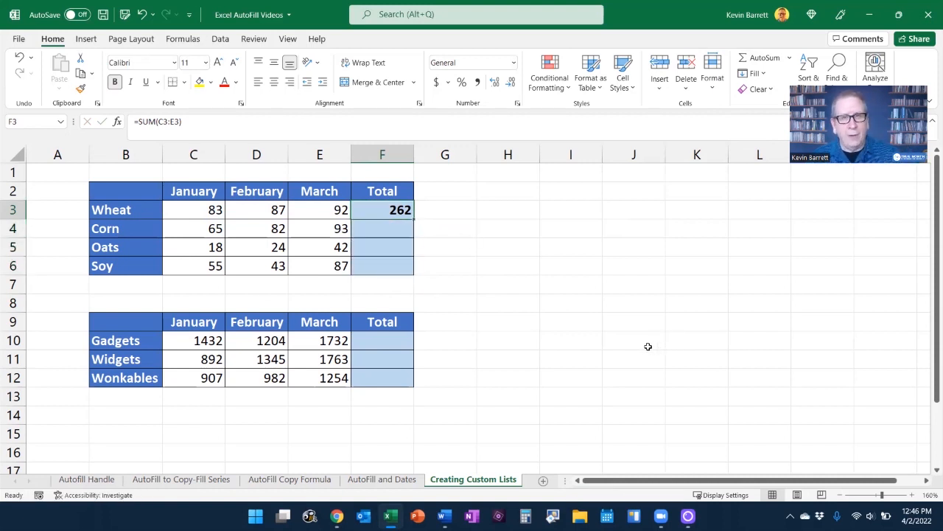
double_click(414, 219)
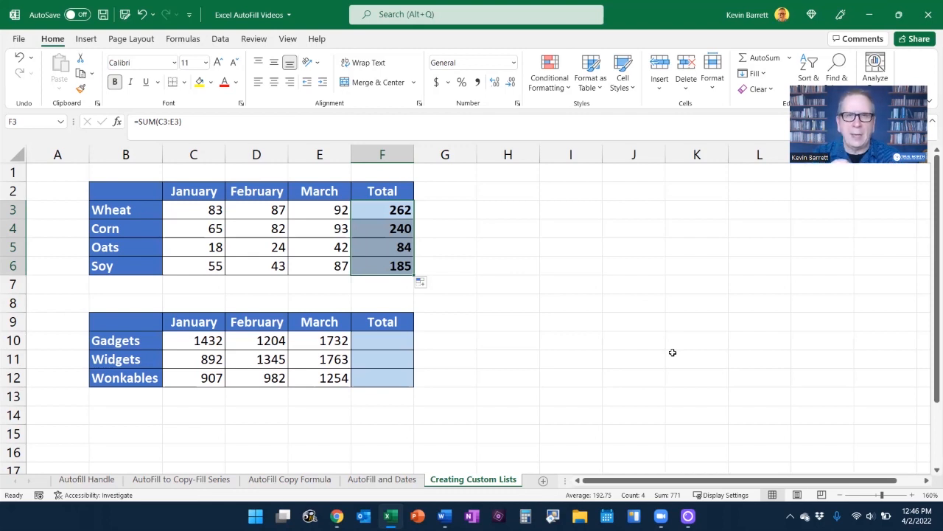
- Examine the SUM formulas in cells F3, F4 and F5 to check which row each one adds up
double_click(400, 211)
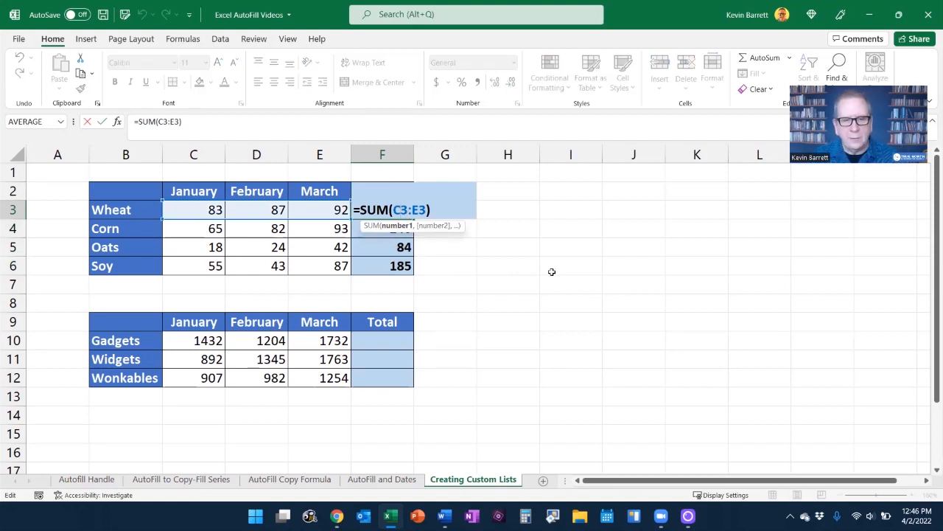
key(ctrl+Return)
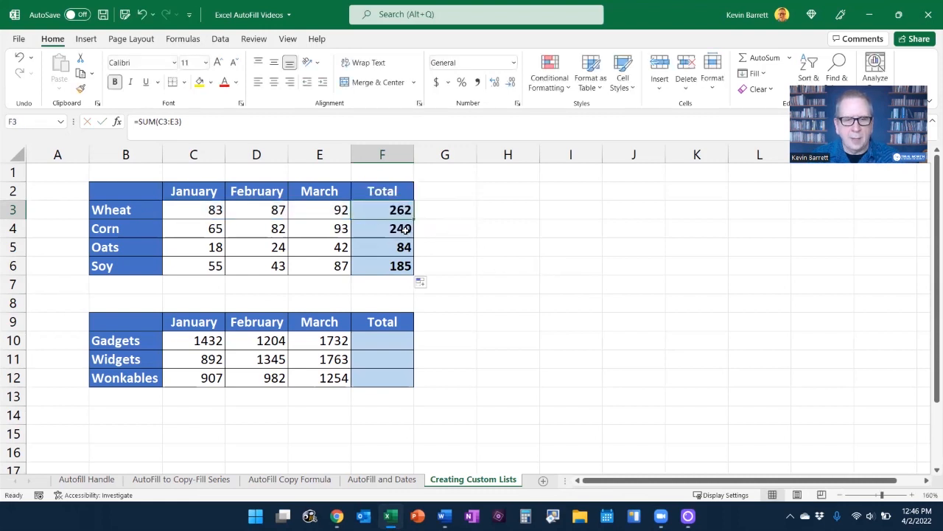
key(Return)
key(F2)
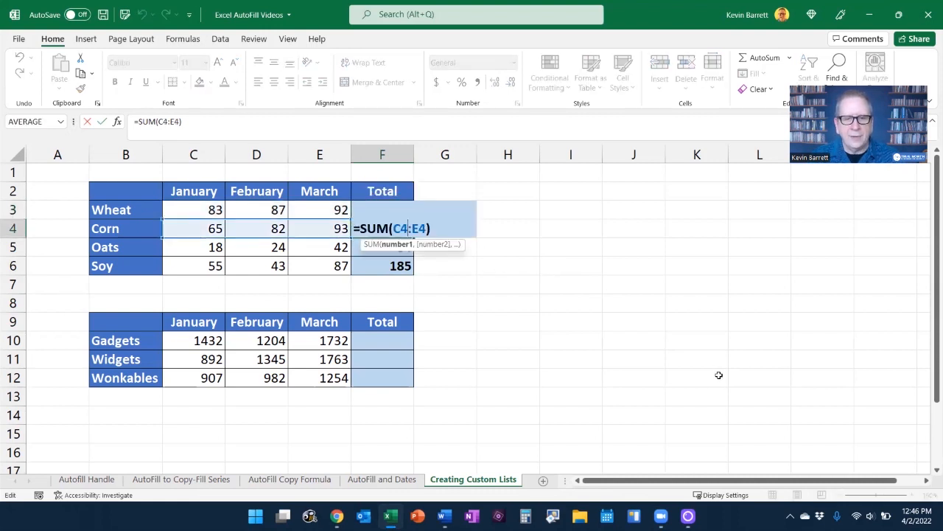
key(Escape)
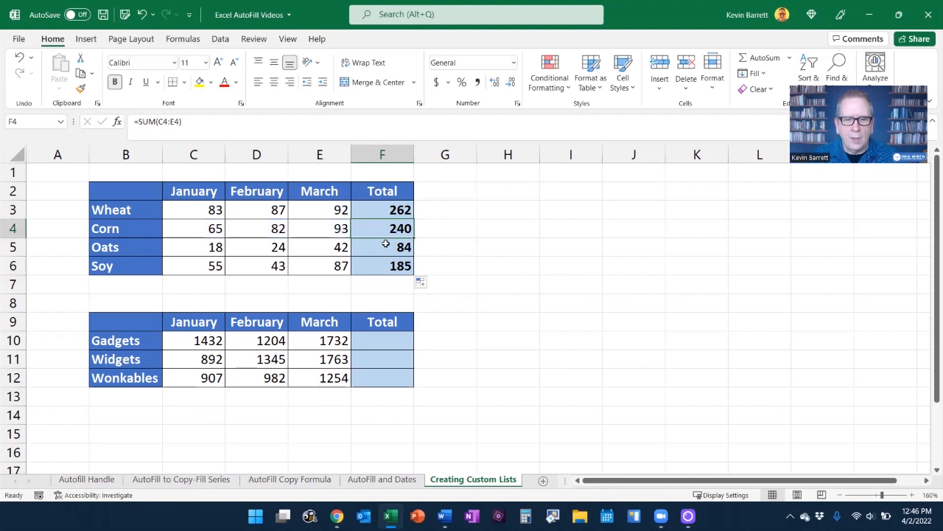
key(Return)
key(F2)
key(Escape)
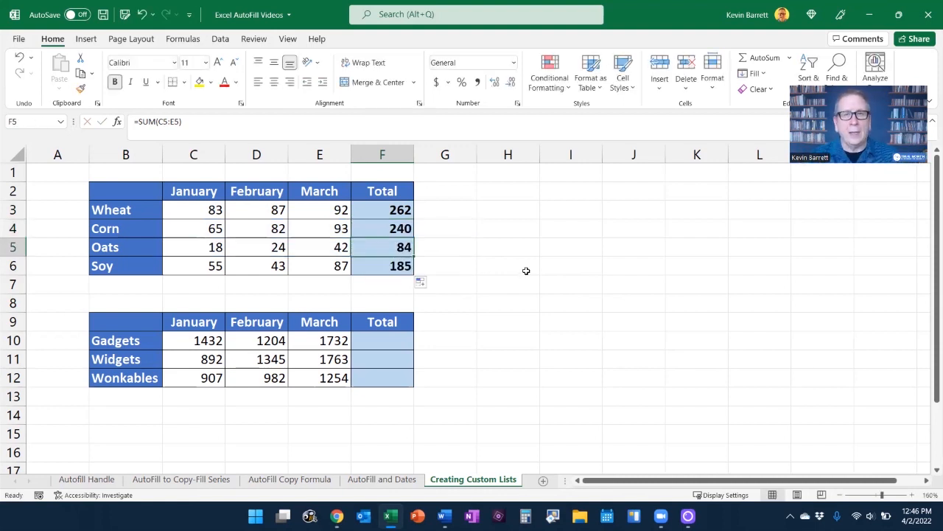
- Total the Gadgets row in F10 with AutoSum and fill the formula down through F12
click(384, 338)
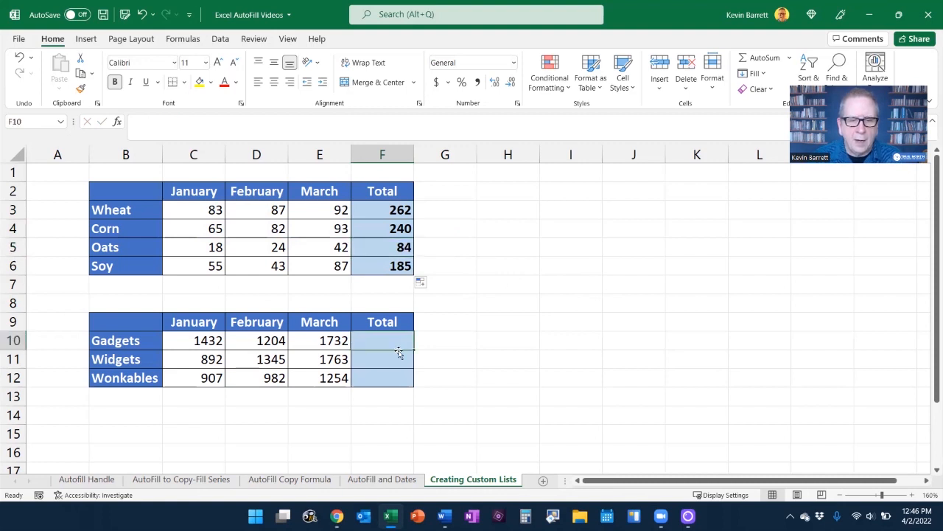
click(764, 59)
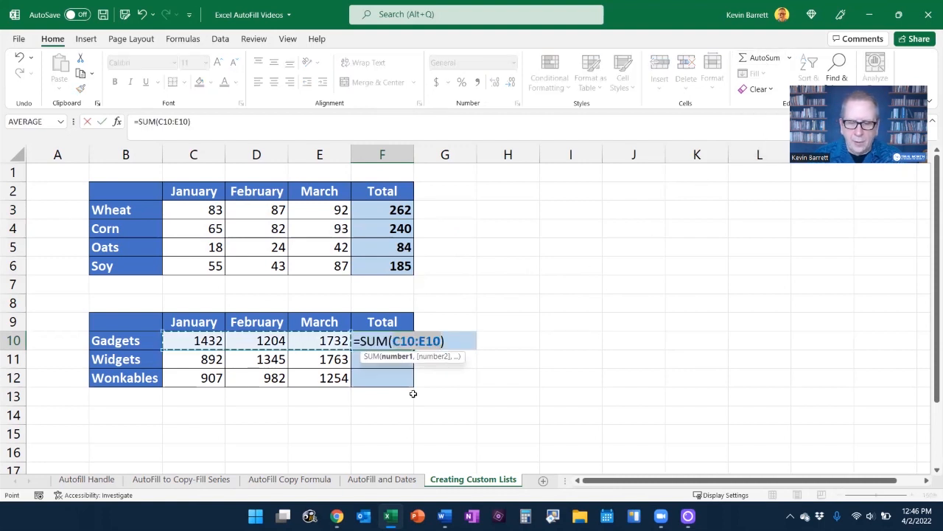
key(Return)
click(399, 341)
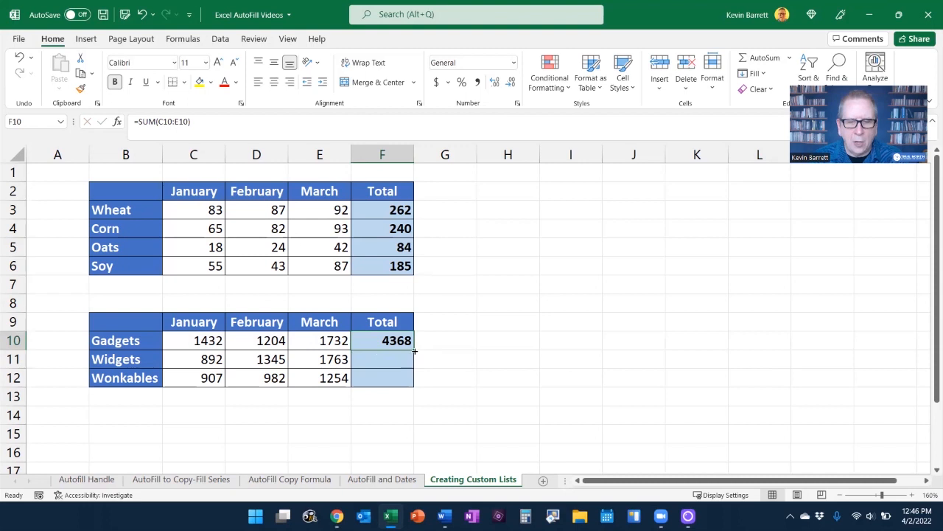
drag(414, 352, 414, 383)
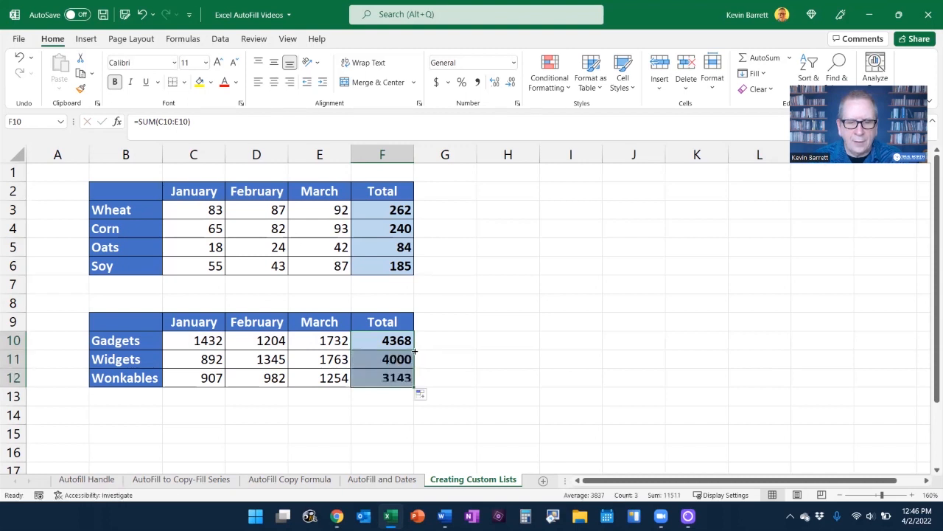
click(474, 367)
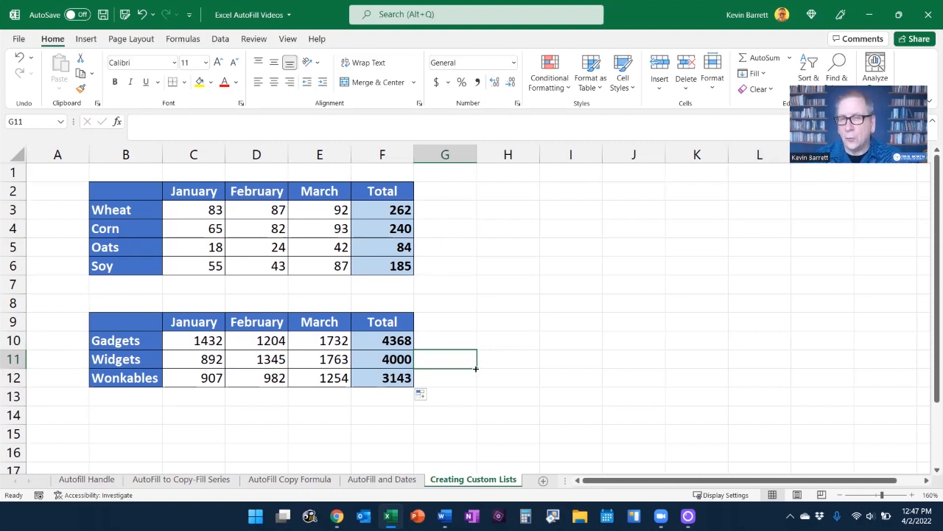
- Select the product names in B10:B12 and open the custom lists editor in the advanced program options
drag(120, 209, 123, 267)
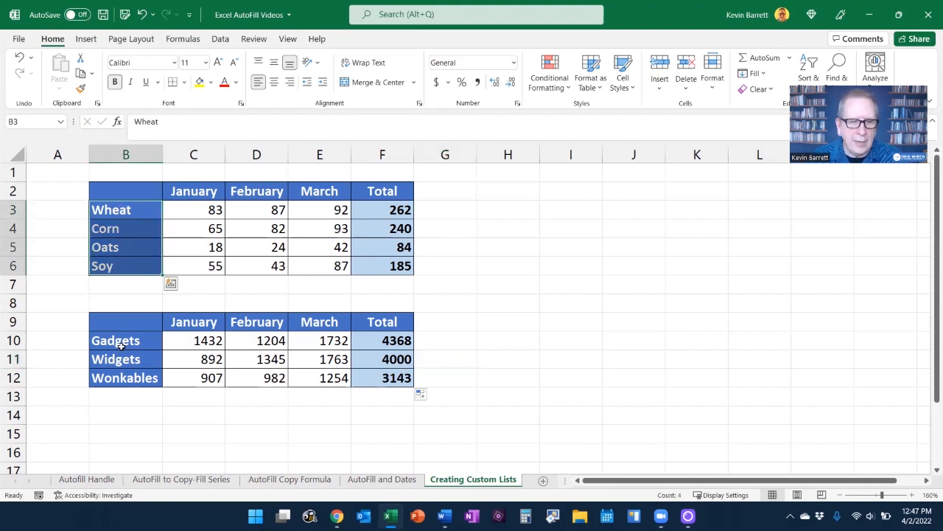
drag(122, 342, 138, 377)
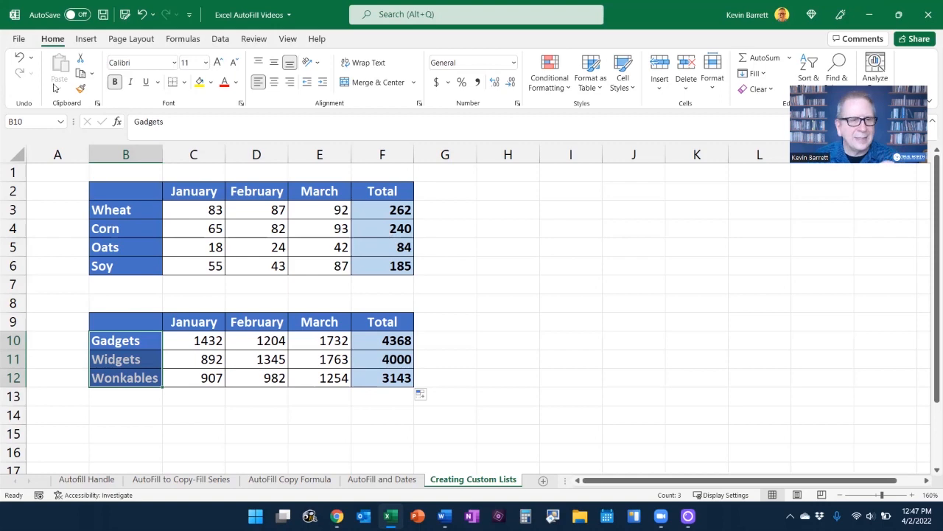
click(25, 41)
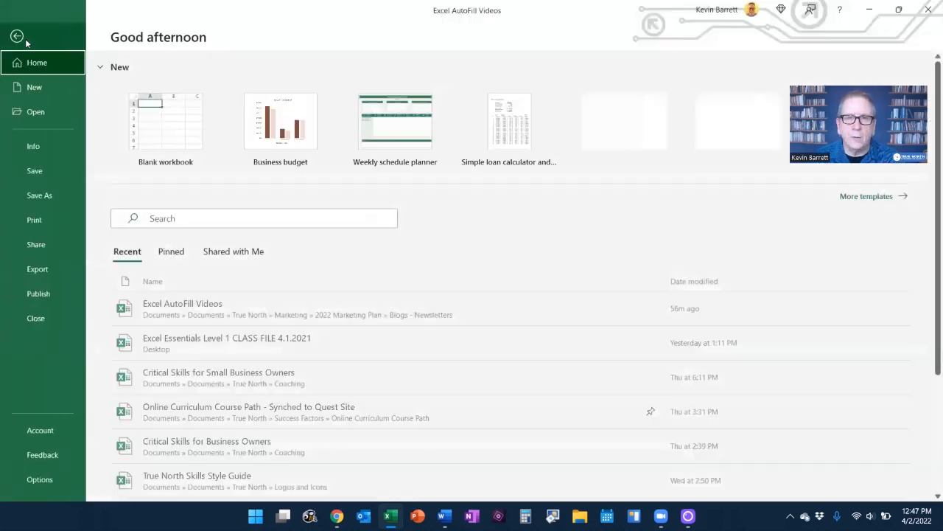
click(40, 480)
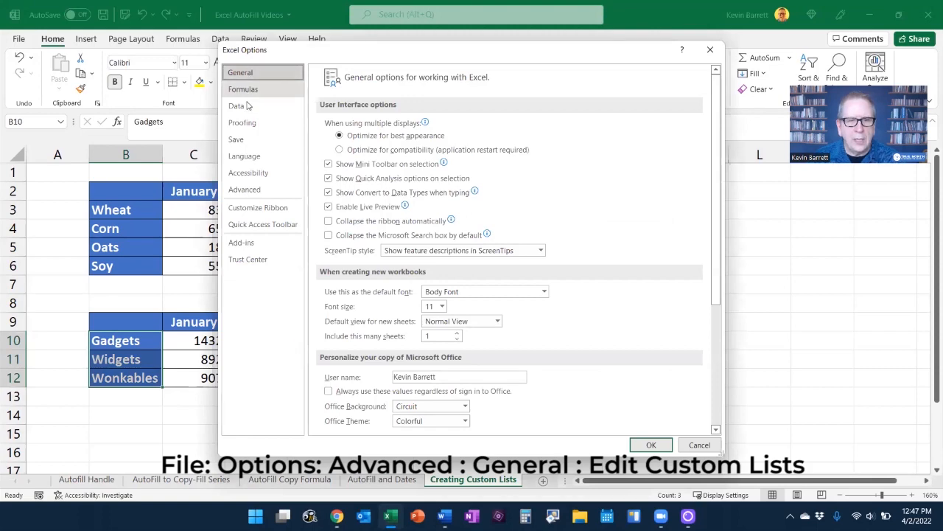
click(248, 191)
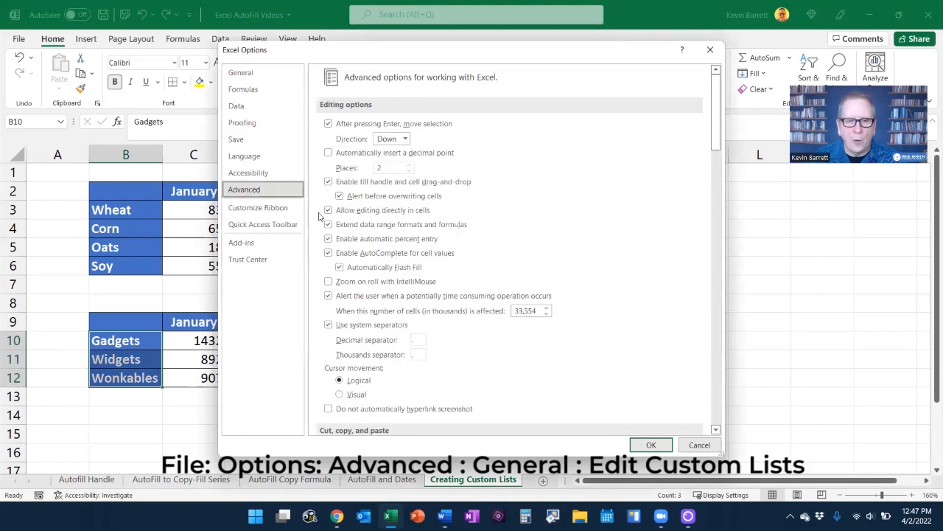
drag(716, 142, 716, 421)
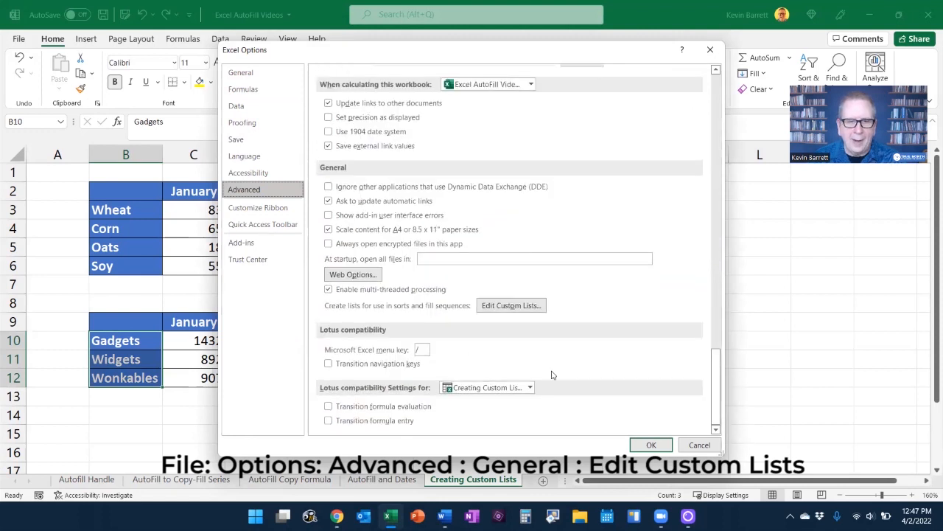
click(518, 309)
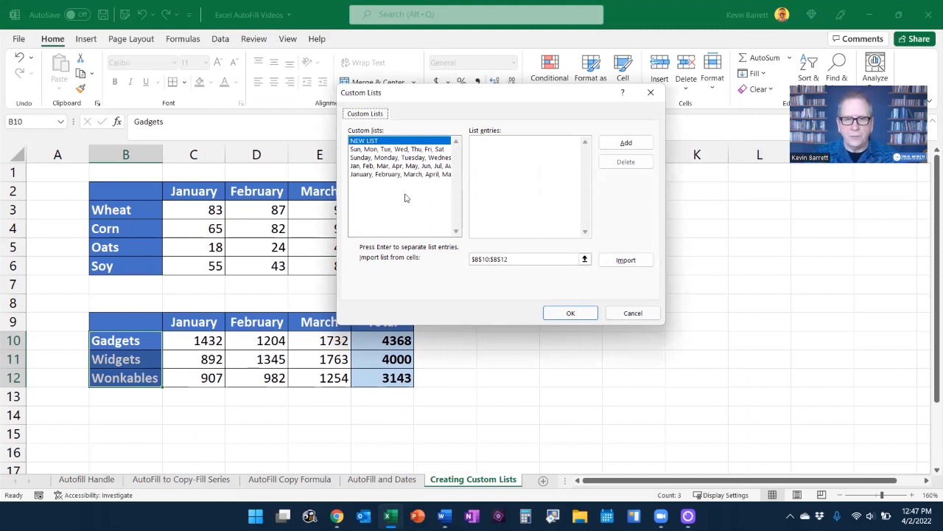
- Add a new custom list with the entries Wheat, Corn, Oats and Soy
click(496, 152)
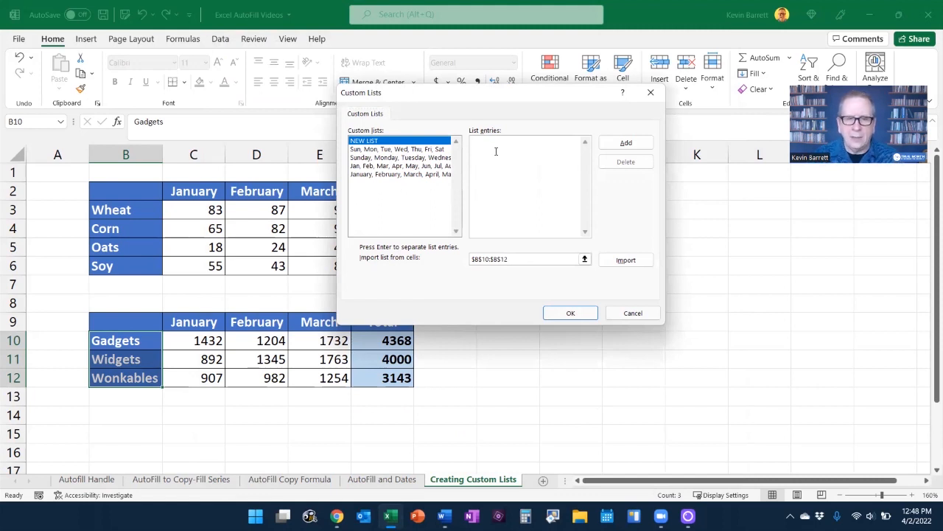
text(W)
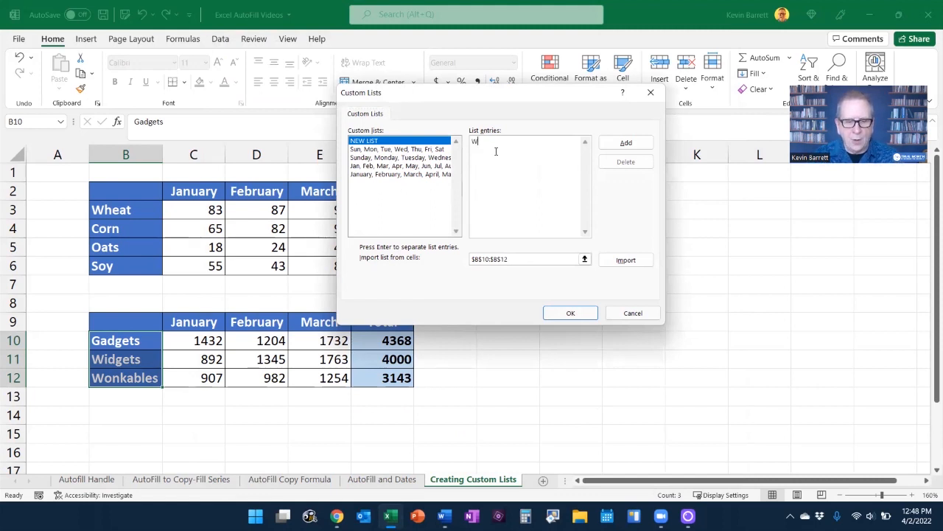
text(heat )
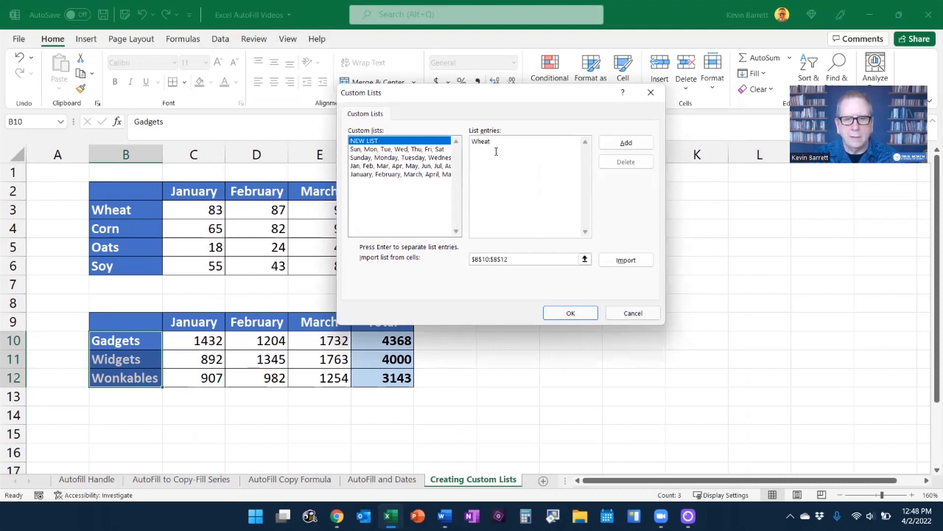
text(C)
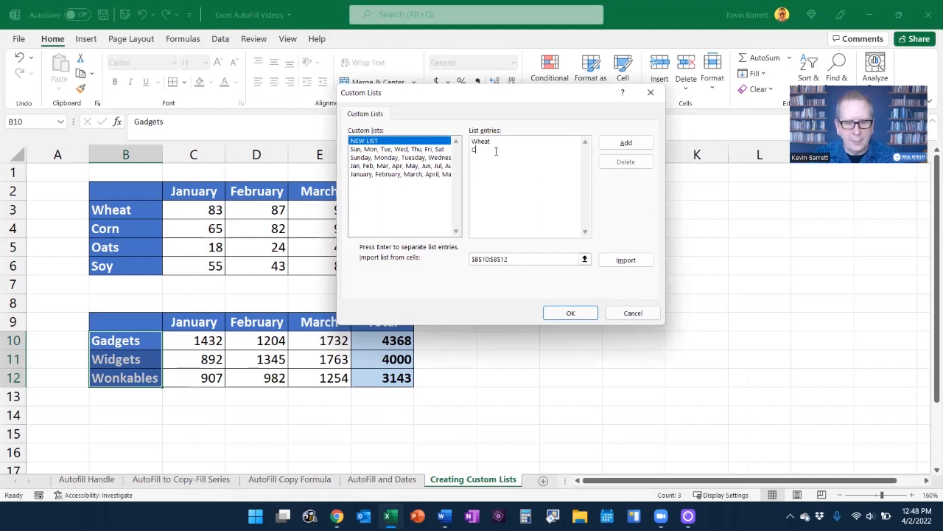
text(orn )
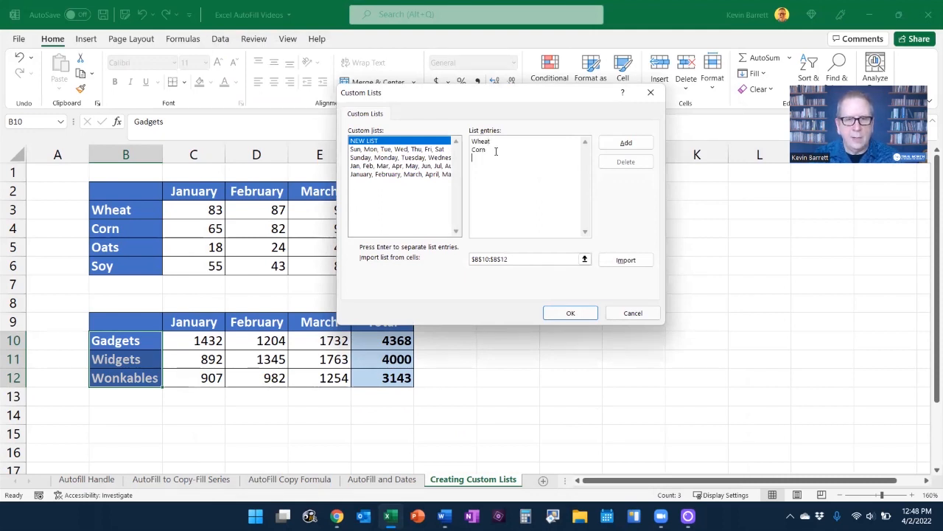
text(Oats )
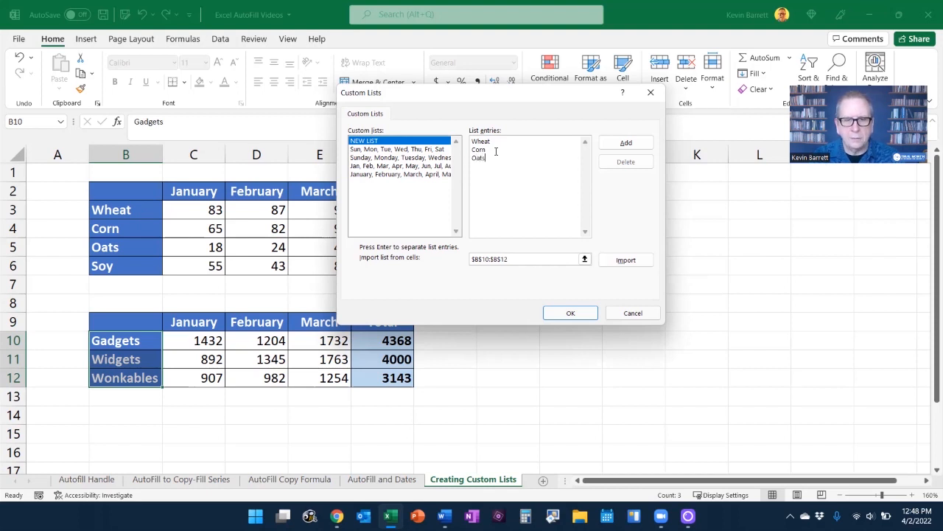
text(Soy)
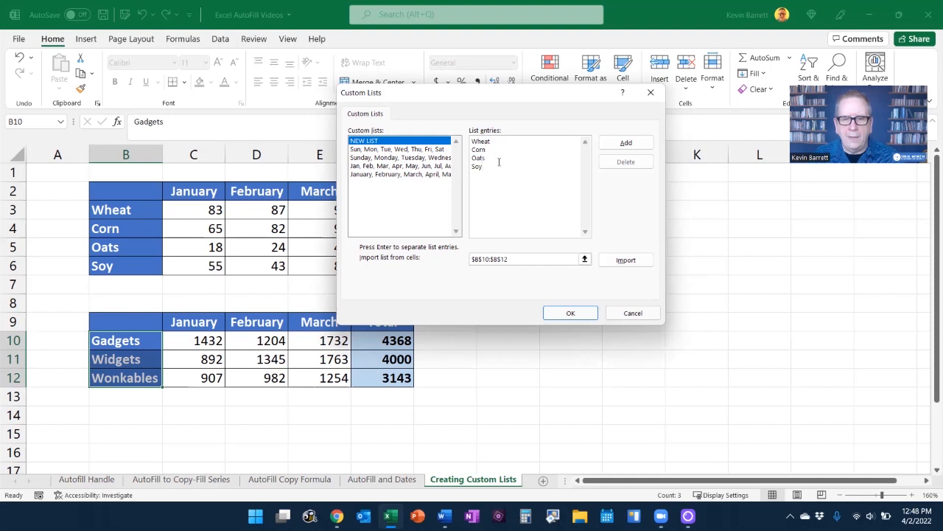
click(626, 143)
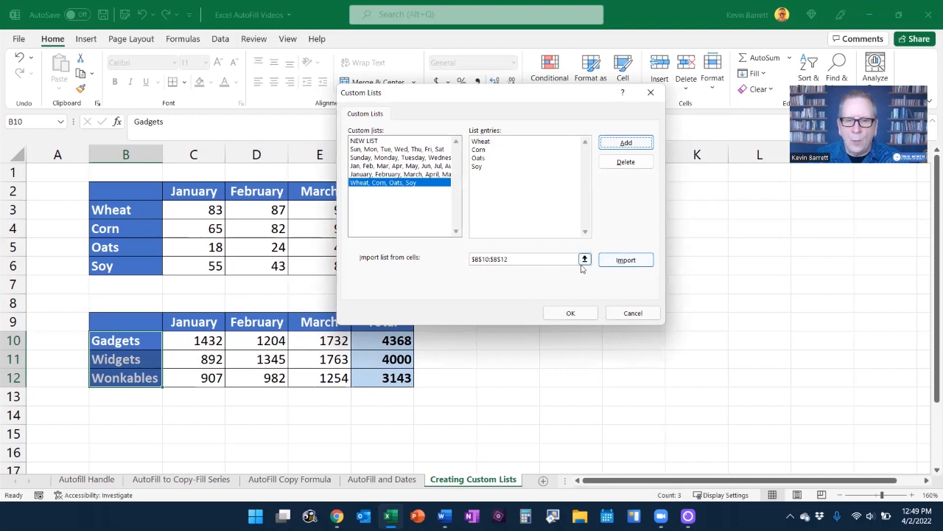
- Import the product names in cells $B$10:$B$12 as another custom list and accept the options
click(636, 264)
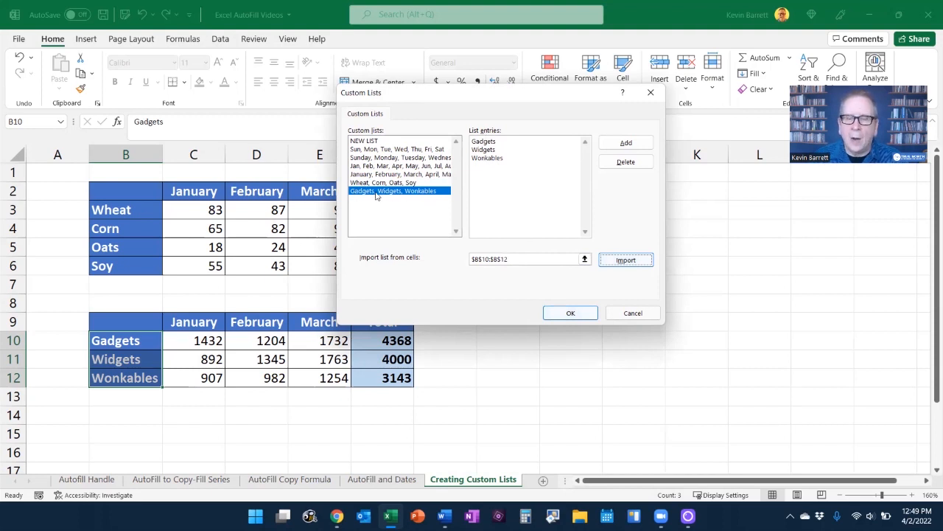
click(571, 313)
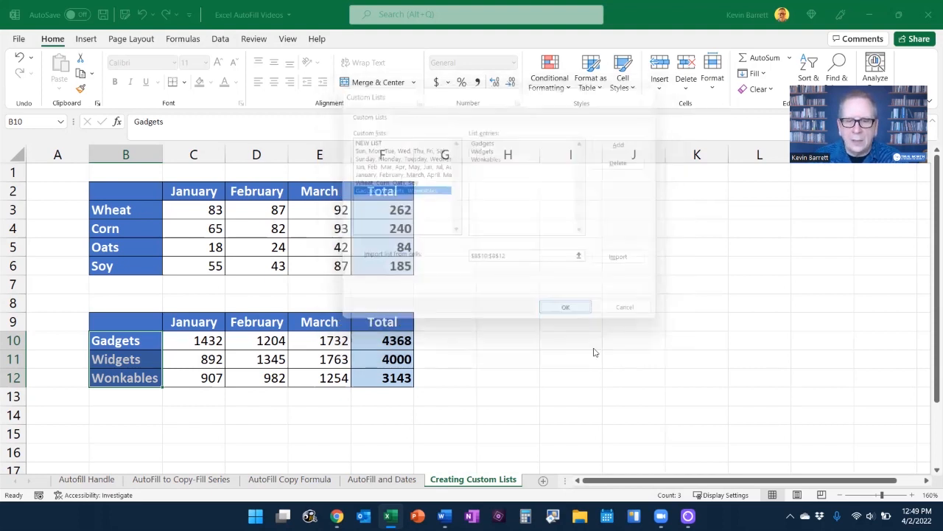
click(658, 446)
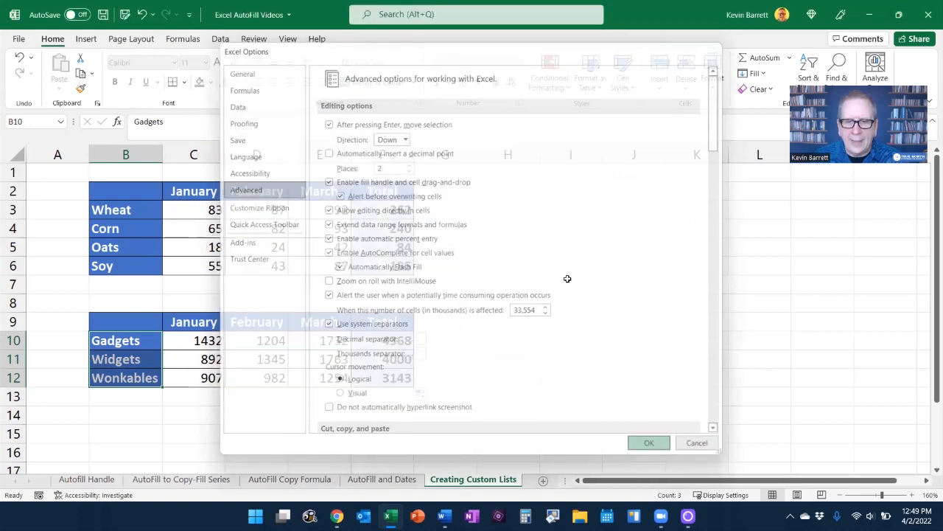
- Enter Wheat in H3 and AutoFill the crop list across row 3 through K3
click(528, 209)
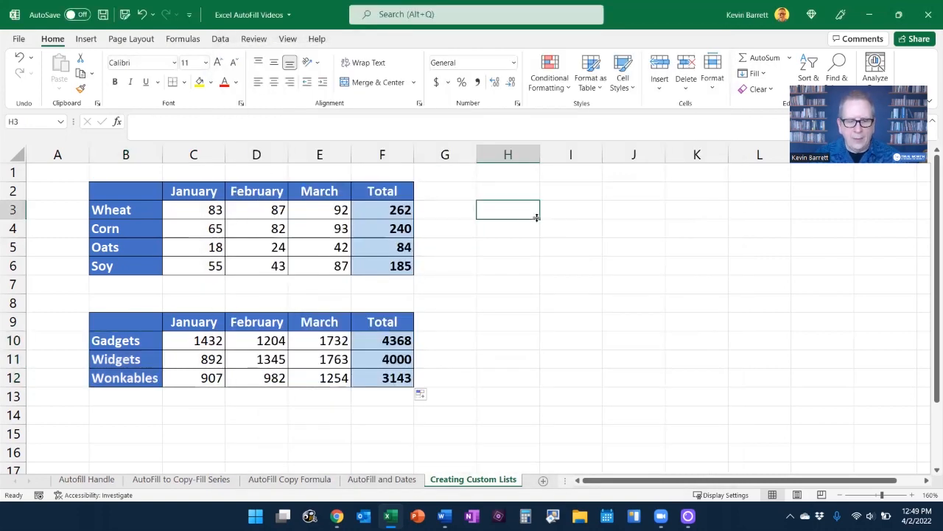
text(Wheat)
key(Return)
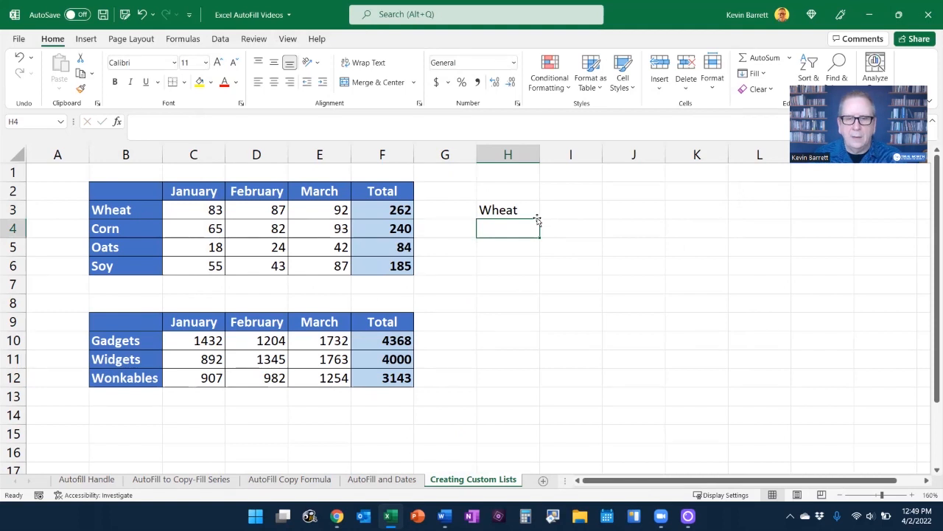
click(526, 205)
drag(540, 220, 726, 221)
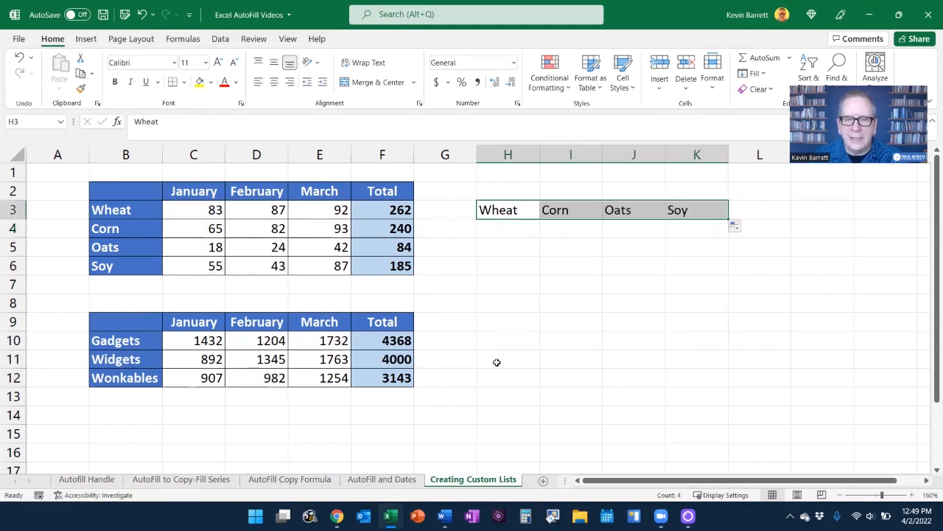
- Enter Gadgets in H10, AutoFill the product list down through H14, and clear the repeated names in H13:H14
click(510, 341)
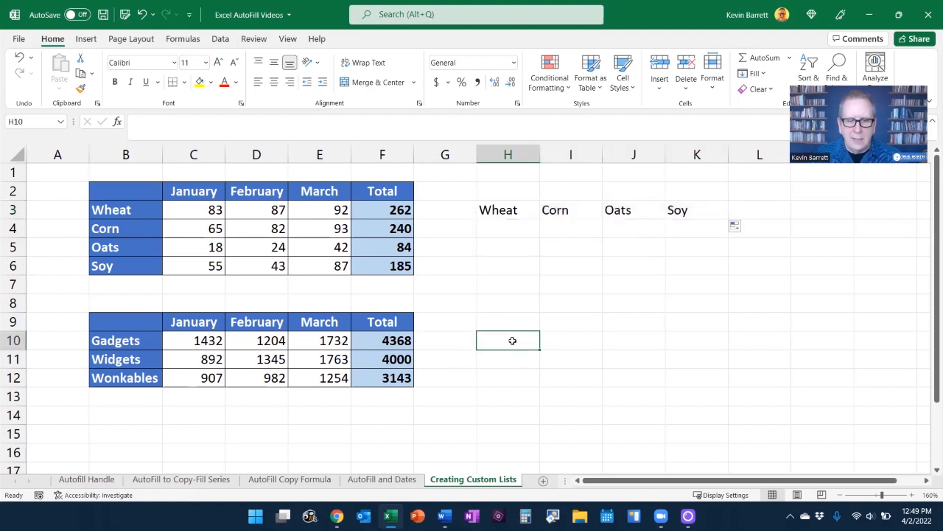
text(Gadg)
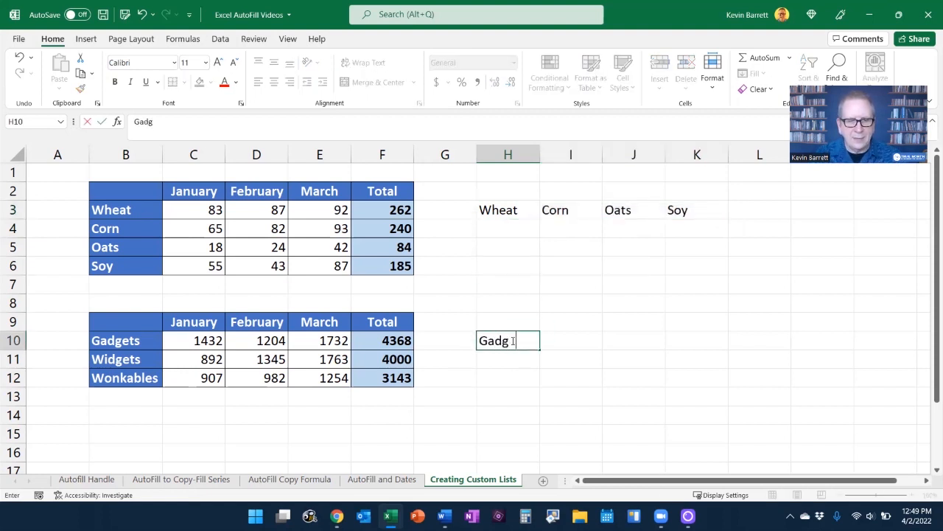
text(ets)
key(Return)
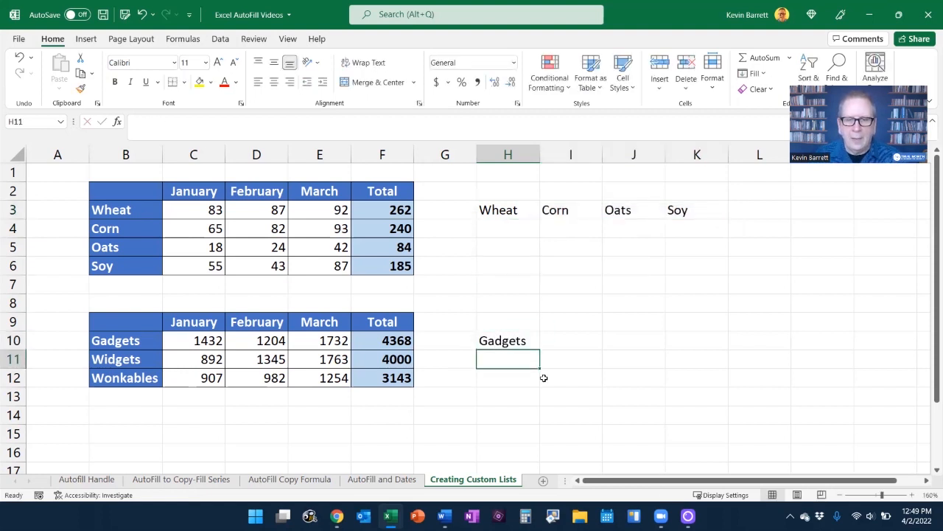
click(514, 337)
drag(539, 349, 559, 403)
click(656, 302)
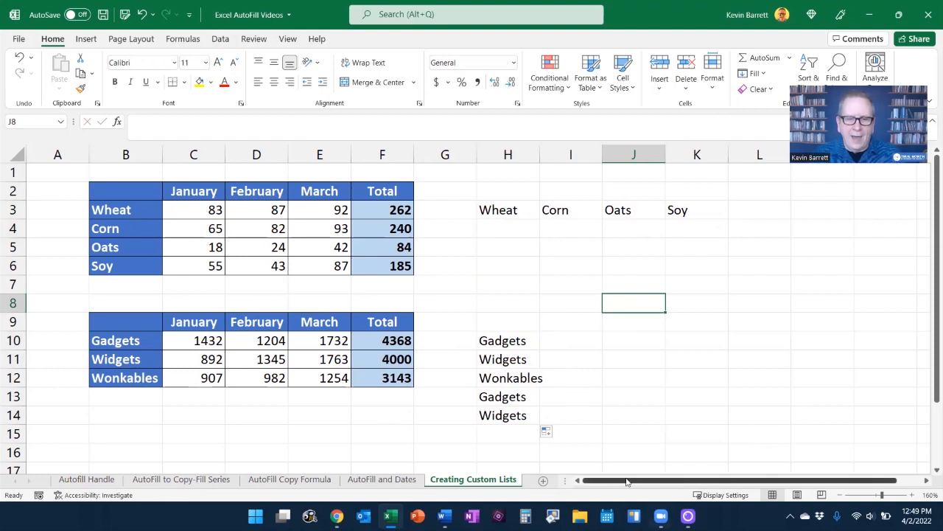
mouse_move(502, 398)
mouse_down()
mouse_move(496, 426)
mouse_move(501, 401)
mouse_move(508, 414)
mouse_up()
key(Delete)
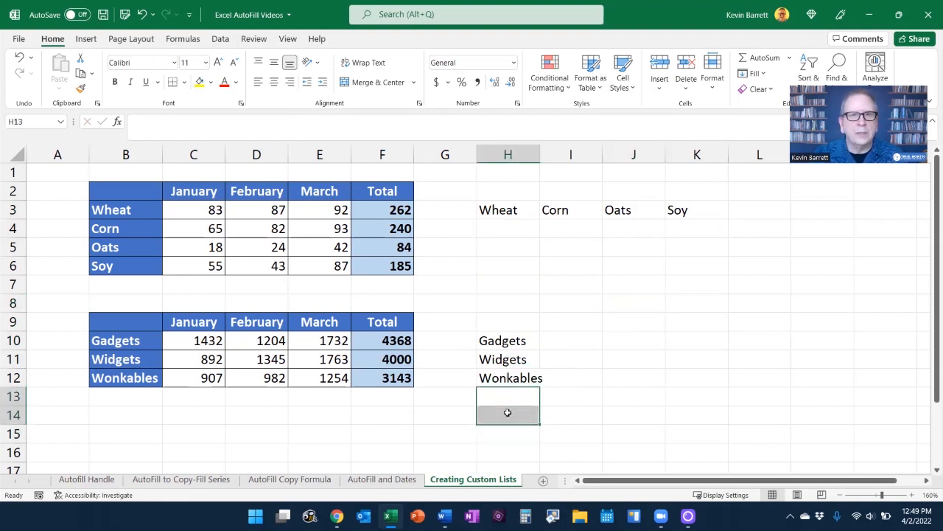